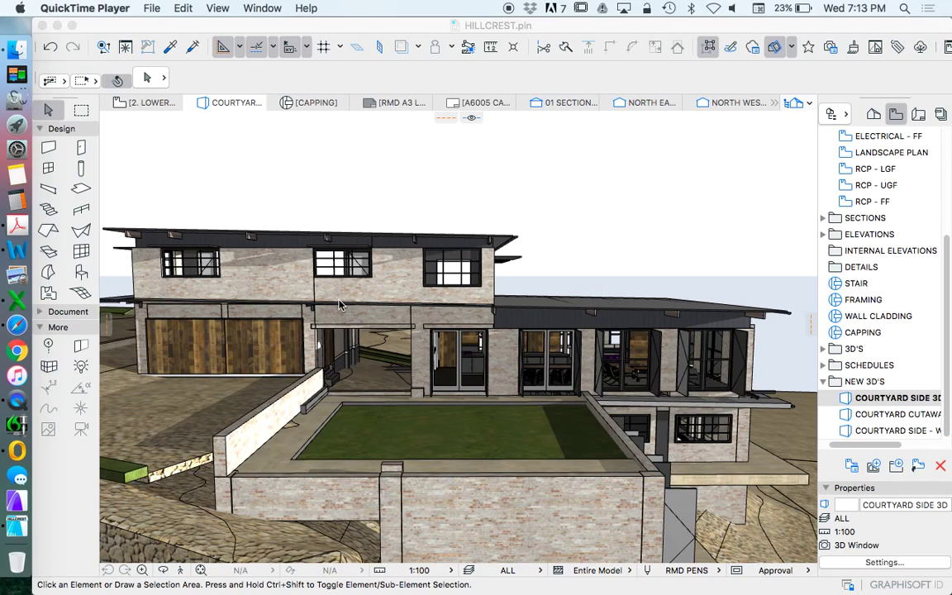
- Open the UPPER GROUND floor plan from the PLANS list in the Navigator
click(944, 254)
drag(940, 180, 941, 152)
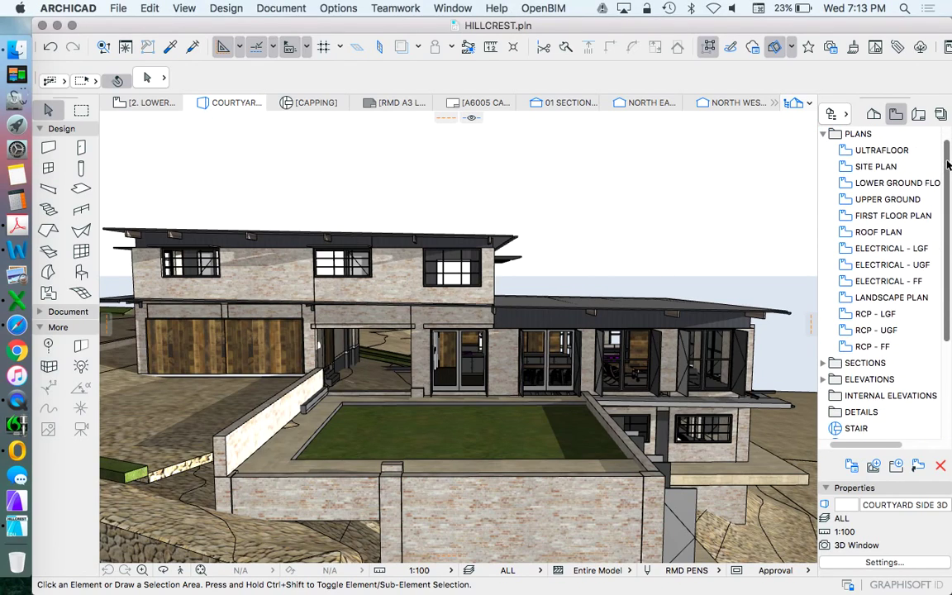
double_click(852, 201)
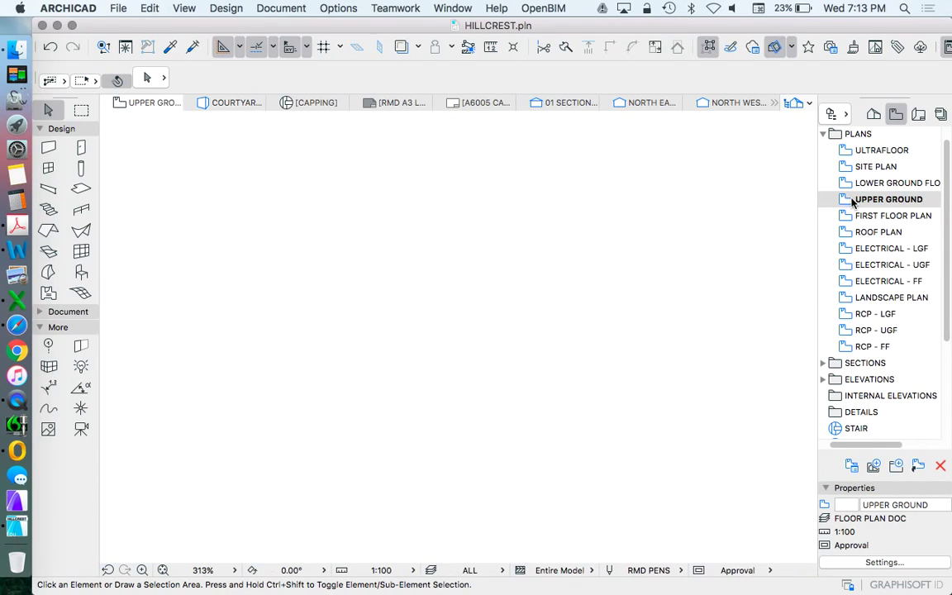
- Draw a marquee area enclosing the house and its surrounding site on the plan
scroll(636, 274, down, 10)
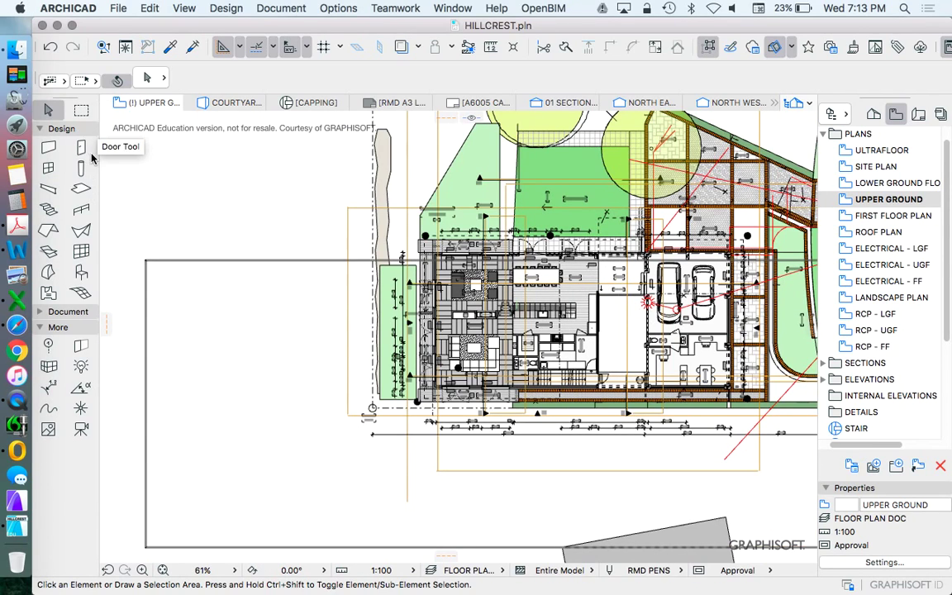
click(82, 111)
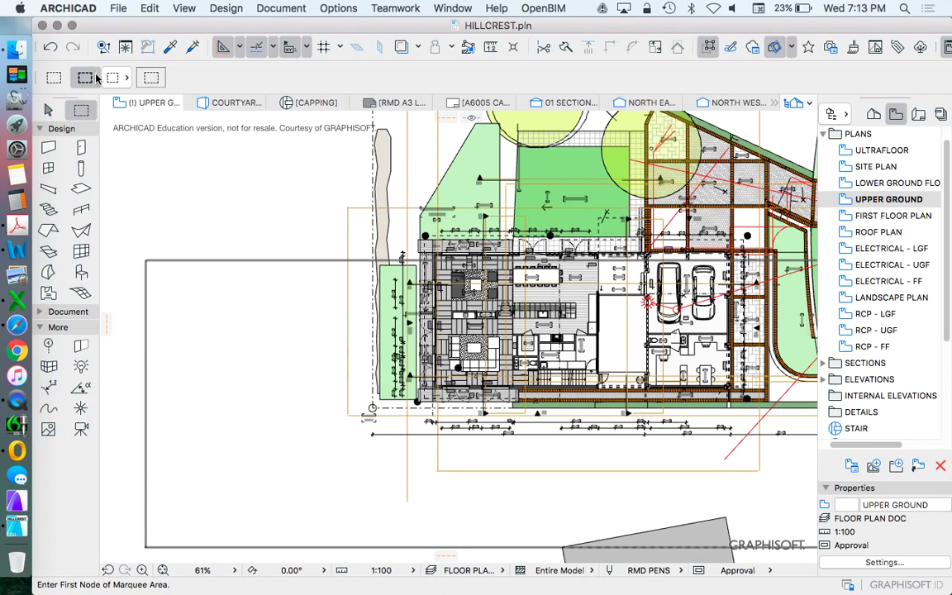
scroll(152, 171, down, 3)
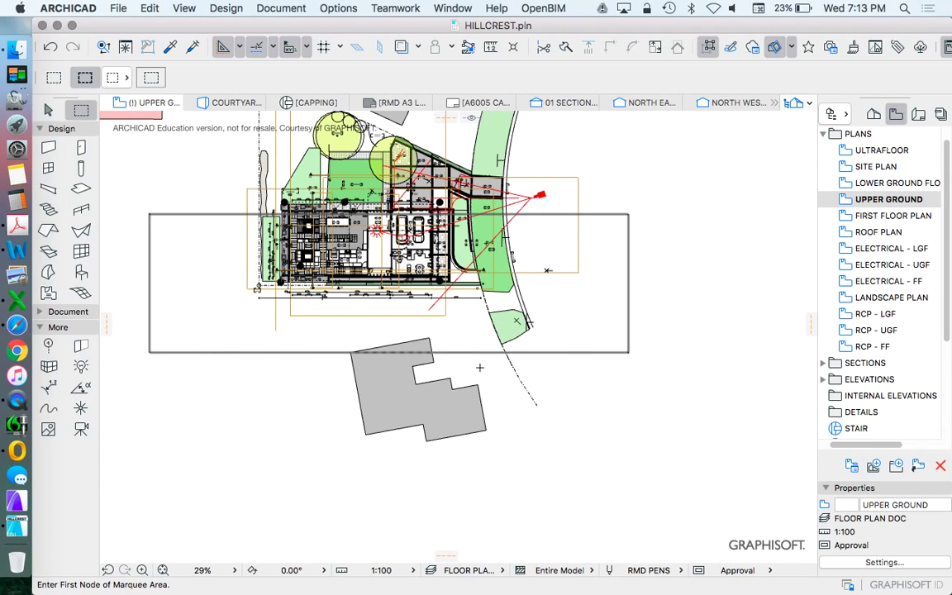
click(683, 386)
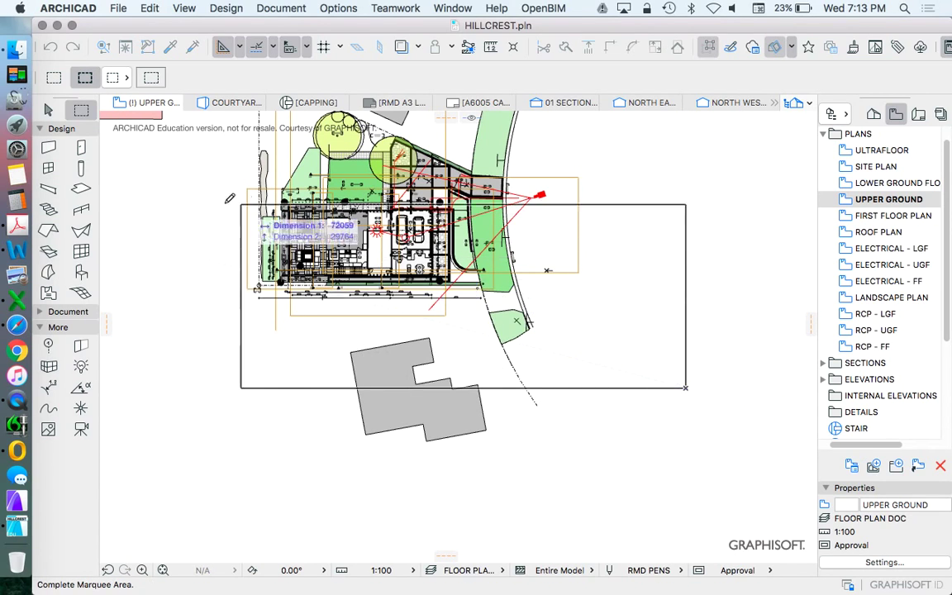
scroll(187, 202, up, 3)
scroll(168, 200, up, 2)
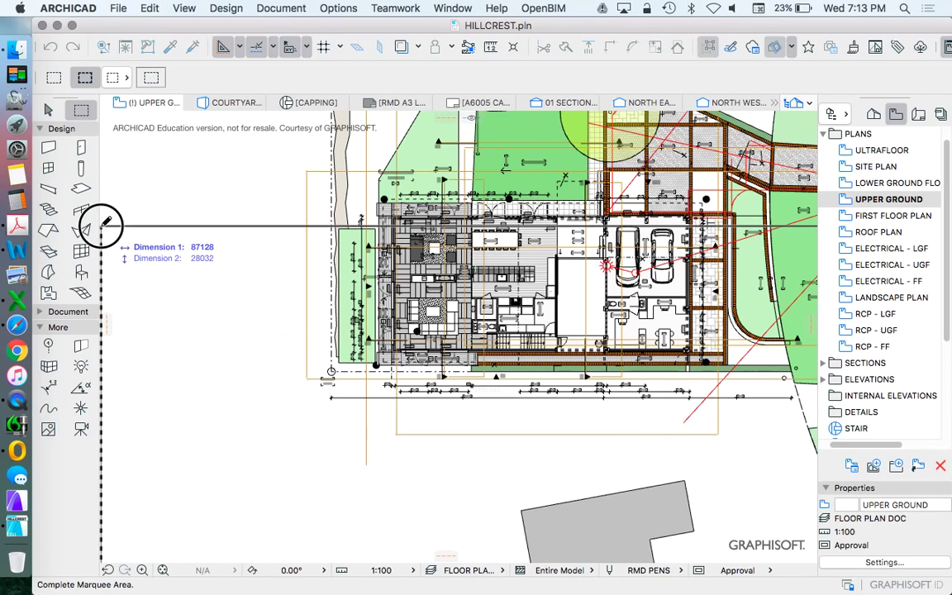
click(101, 225)
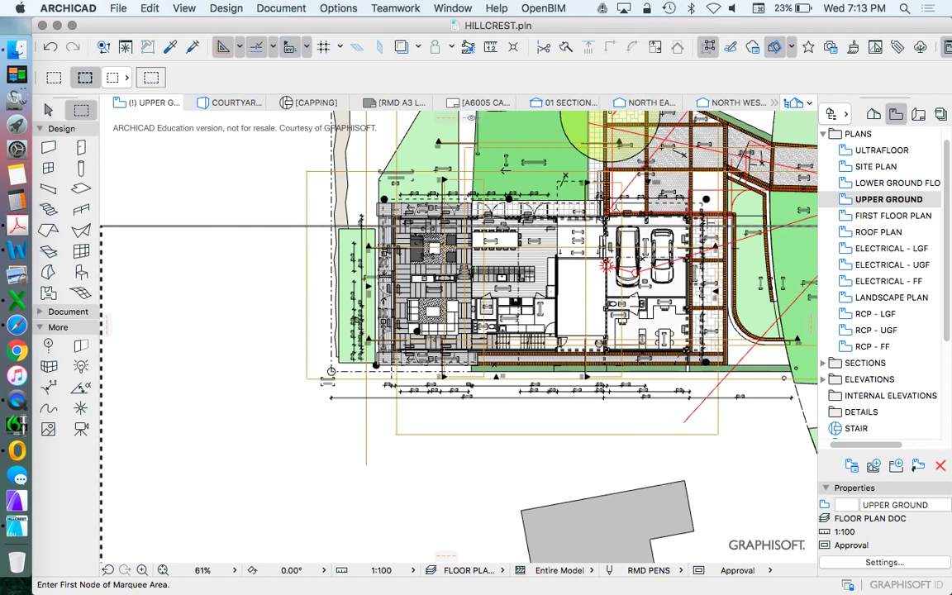
scroll(564, 205, down, 3)
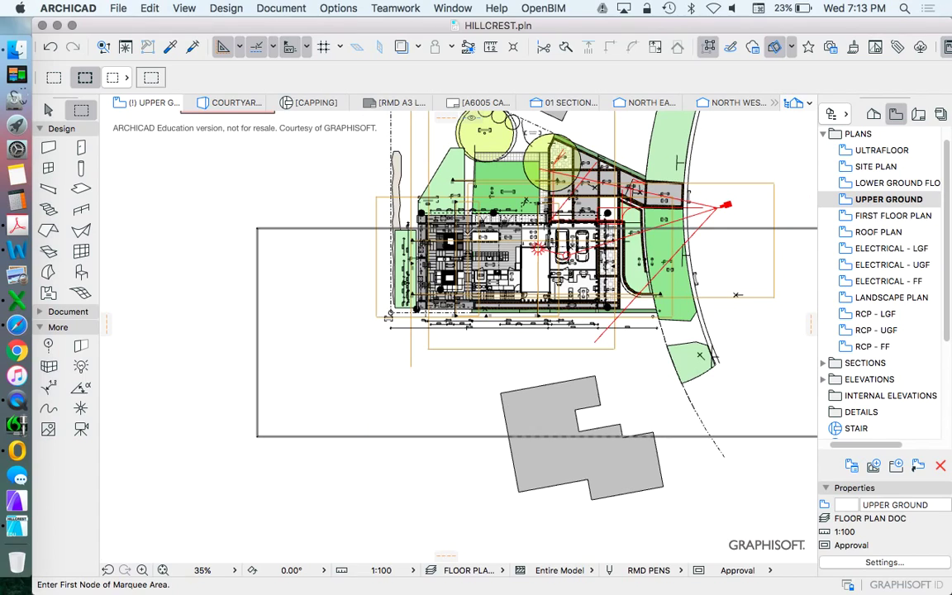
- Show the marquee area in 3D and set the model view layer combination to ALL
right_click(211, 176)
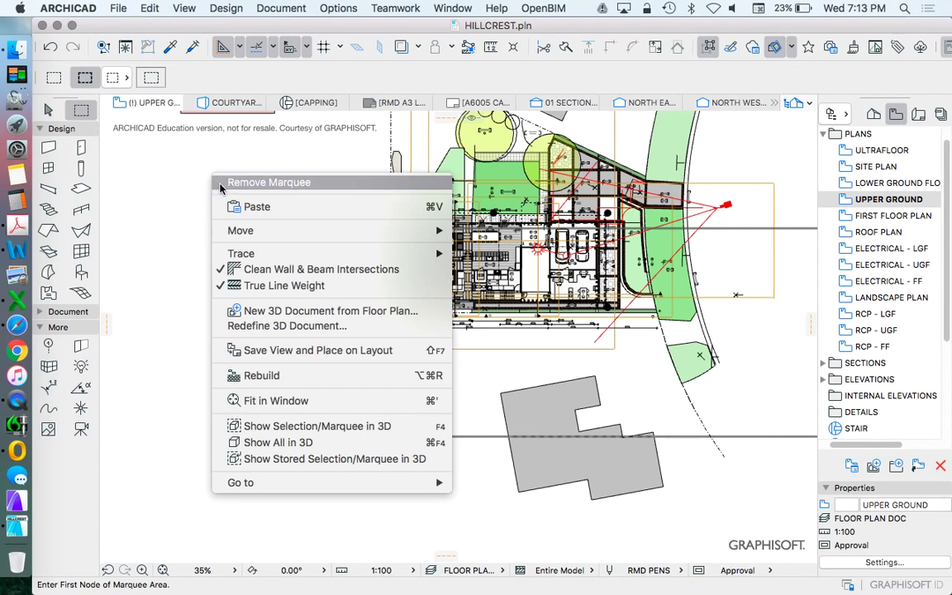
click(319, 429)
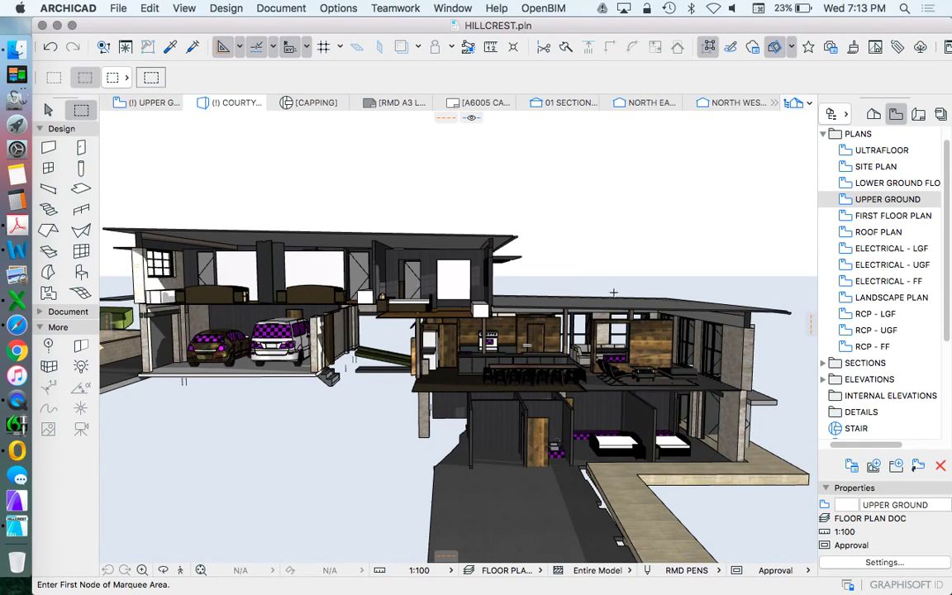
click(324, 7)
mouse_move(324, 25)
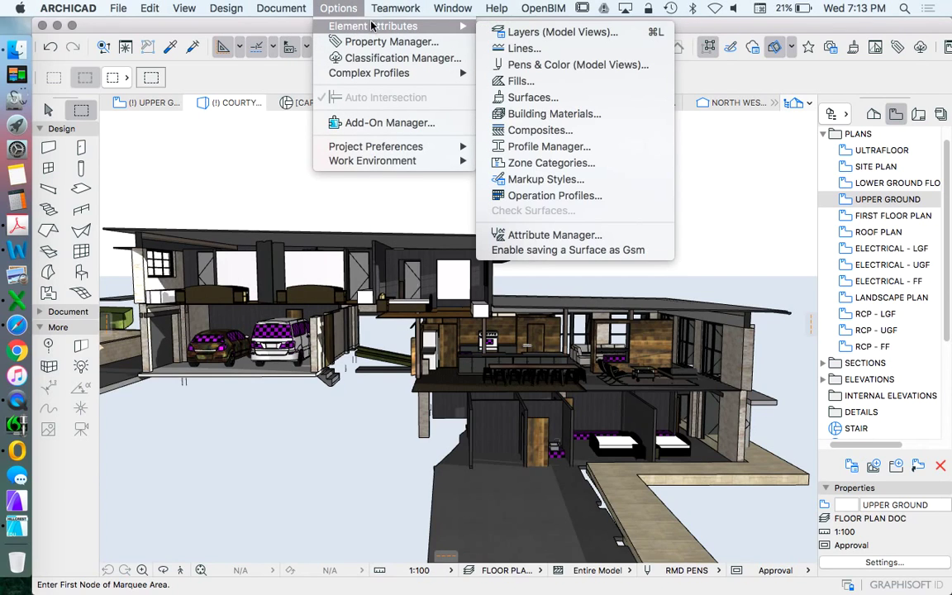
click(547, 32)
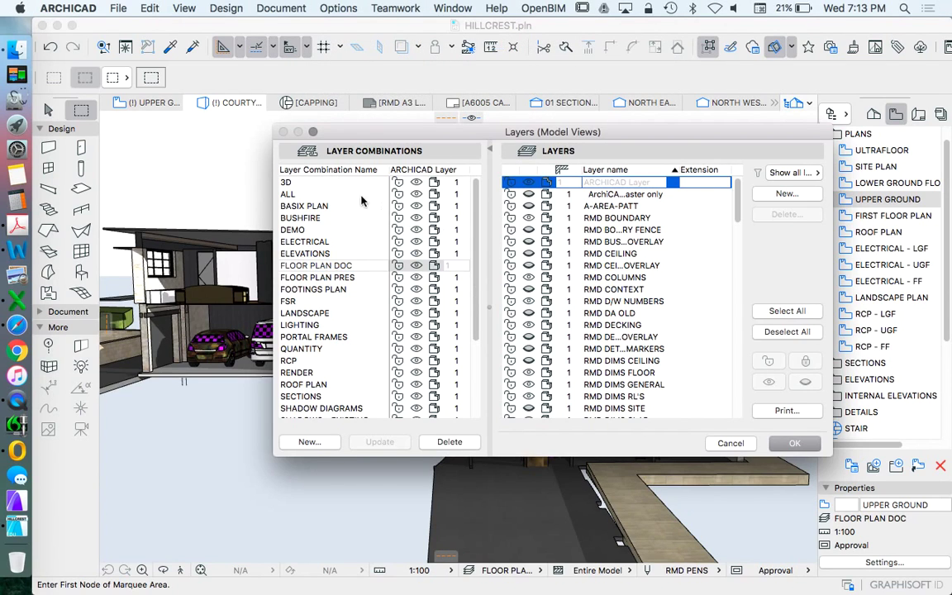
click(266, 180)
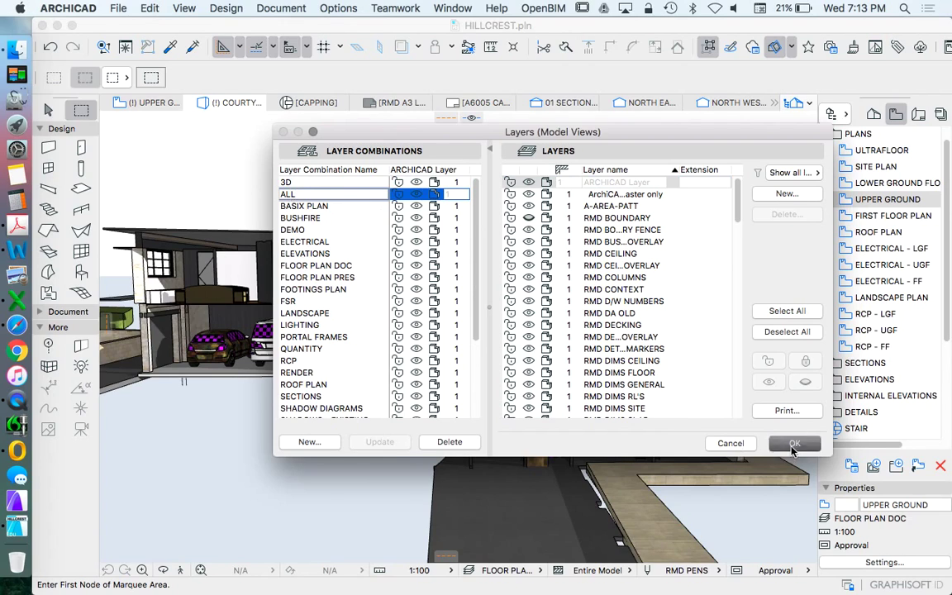
click(792, 443)
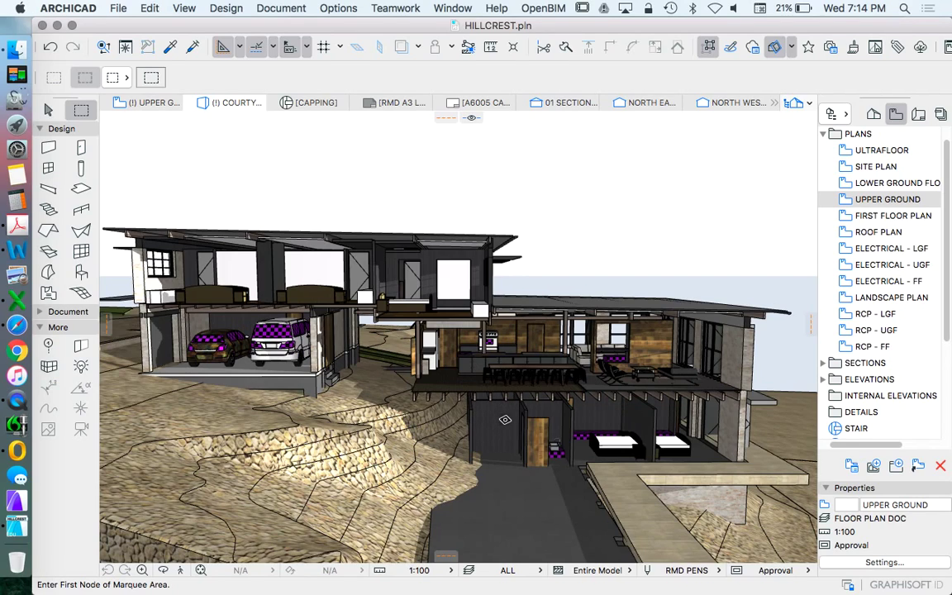
- Enable Trim Elements to Marquee in Filter and Cut Elements in 3D
click(188, 8)
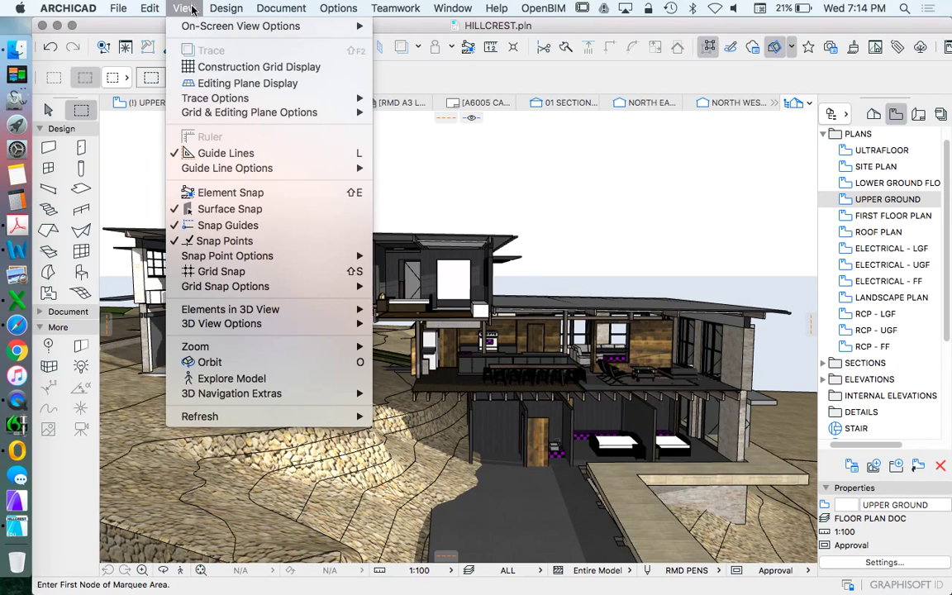
mouse_move(245, 324)
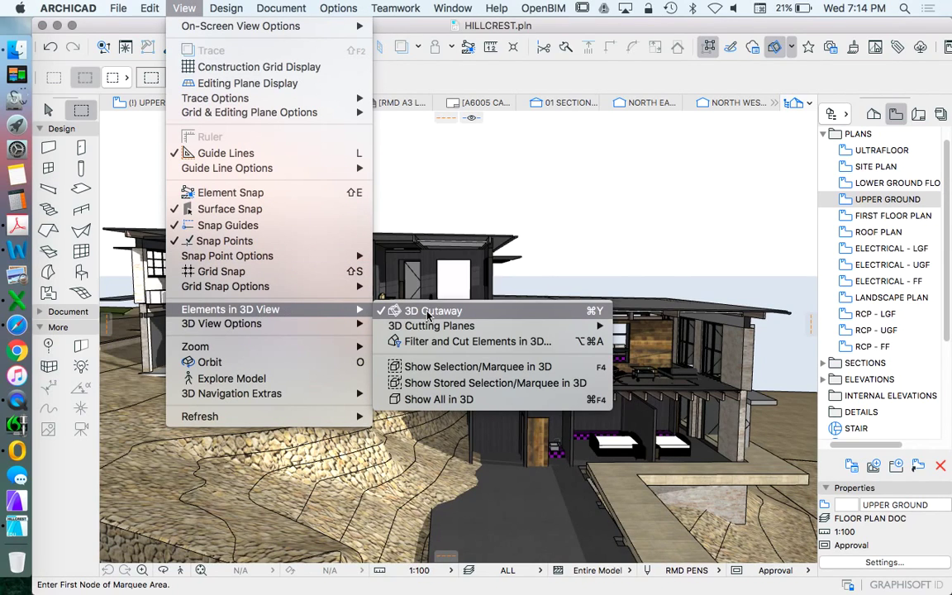
click(487, 341)
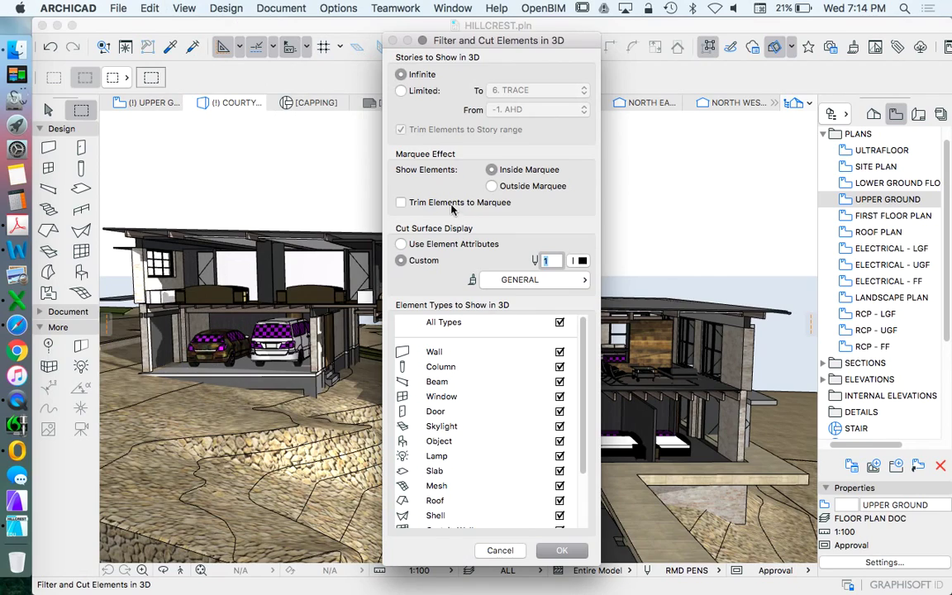
click(433, 205)
click(563, 550)
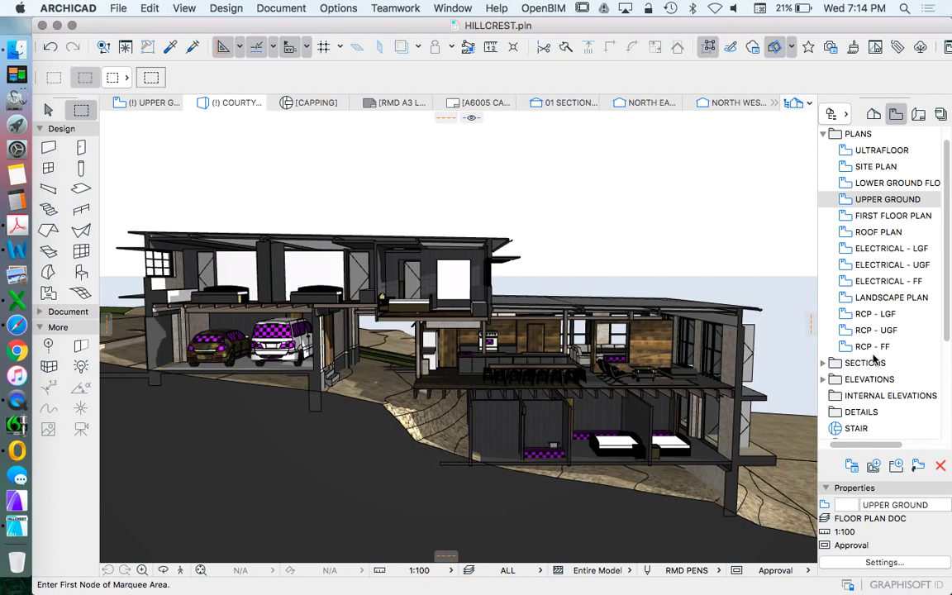
- Save the current 3D view as CUTAWAY COLOUR in the NEW 3D'S folder
drag(948, 217, 943, 323)
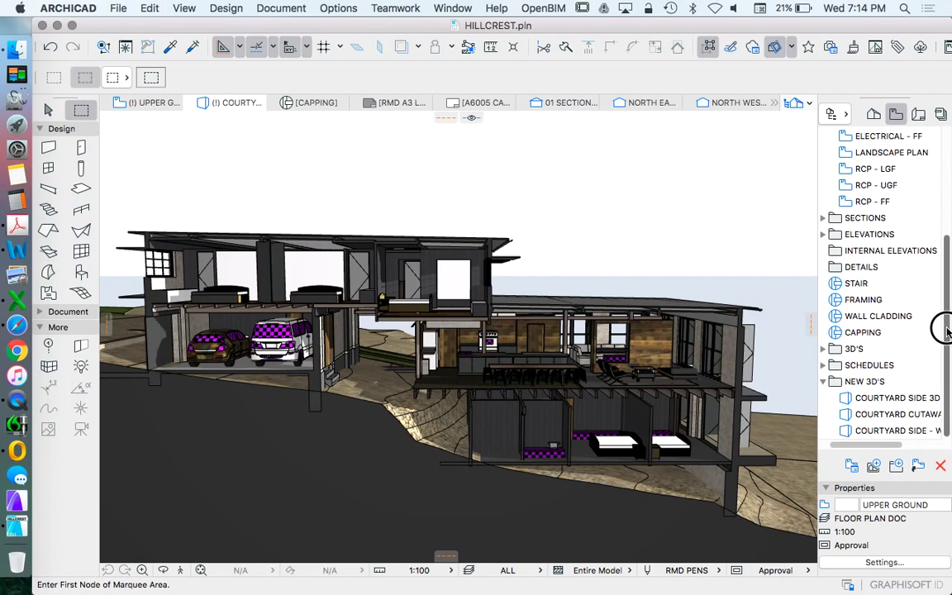
right_click(879, 384)
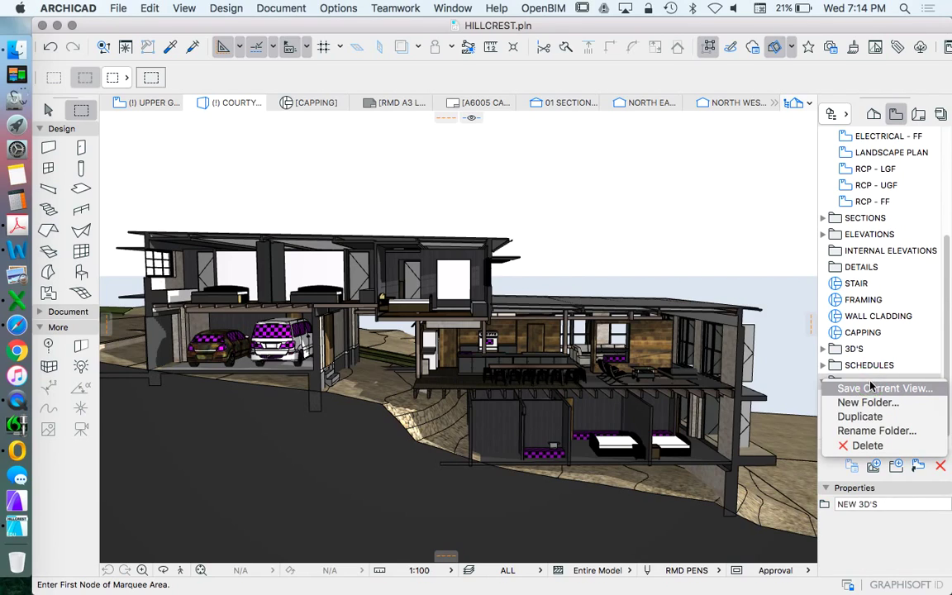
click(882, 390)
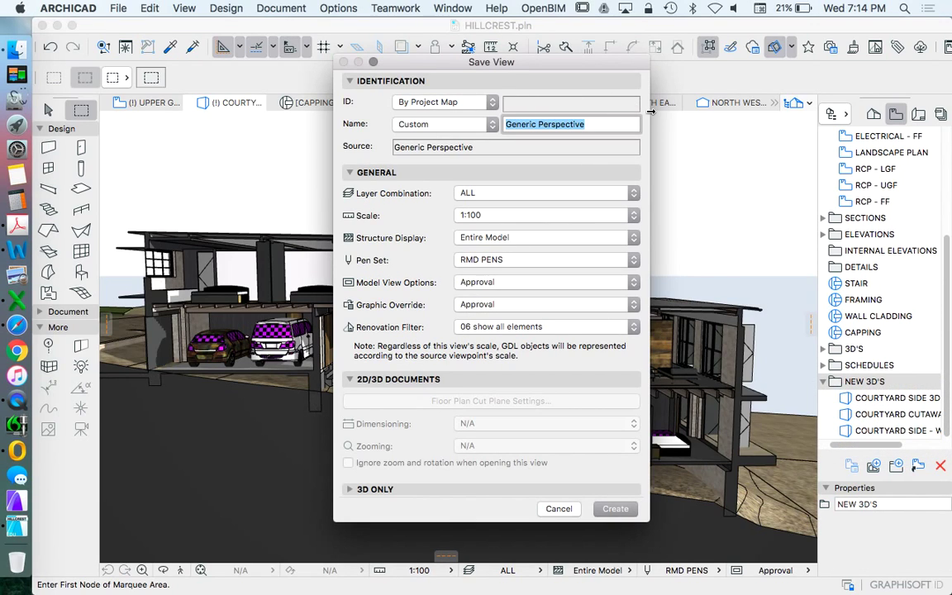
text(CUTAWAY)
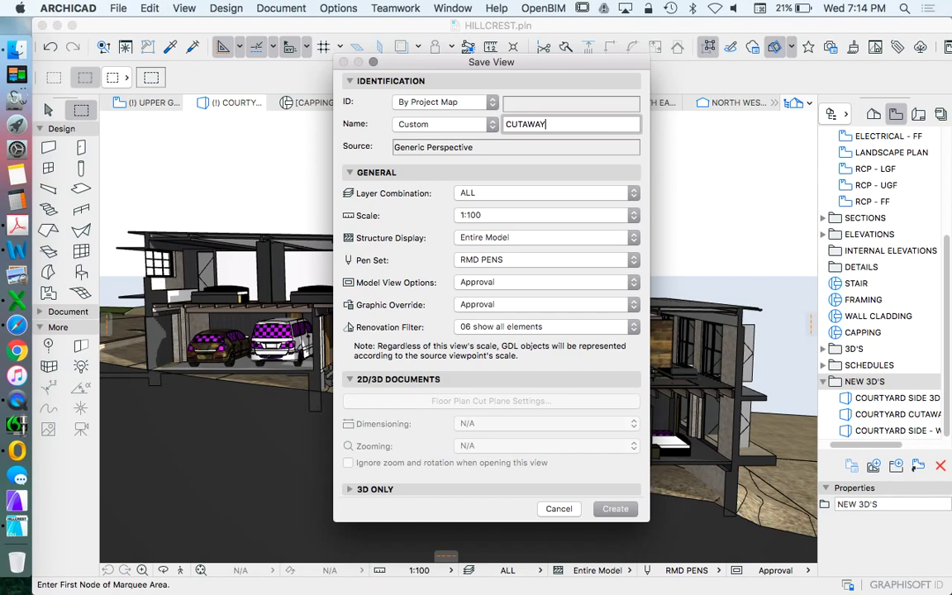
text( COLOUR)
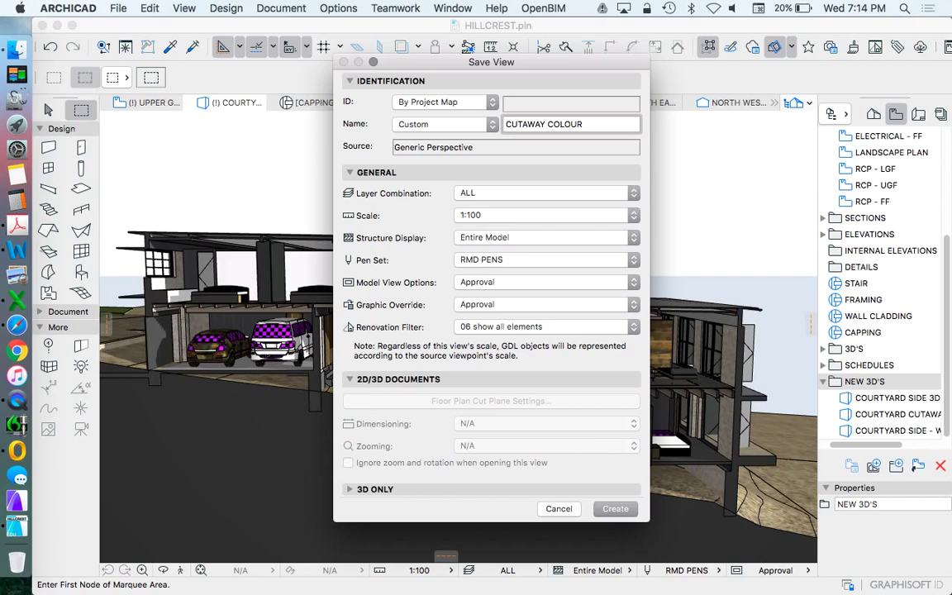
key(Return)
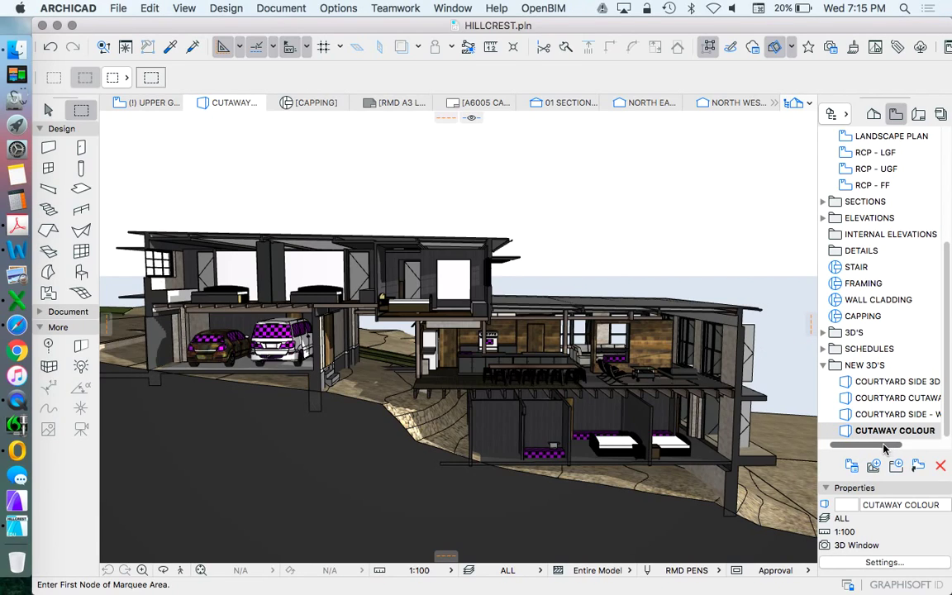
- Open COURTYARD CUTAWAY - WHITE, then switch to the COURTYARD SIDE - WHITE saved view
drag(888, 448, 868, 447)
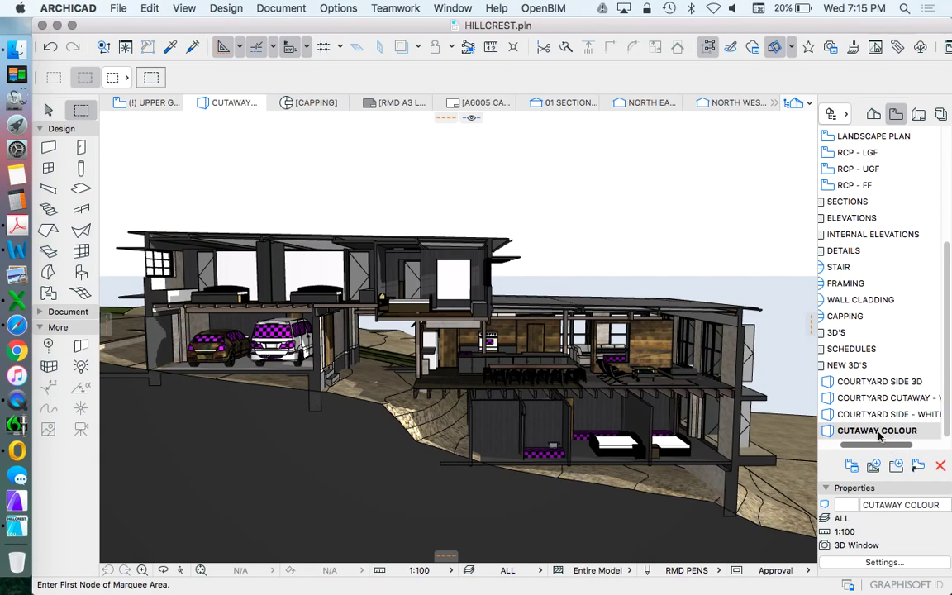
click(851, 397)
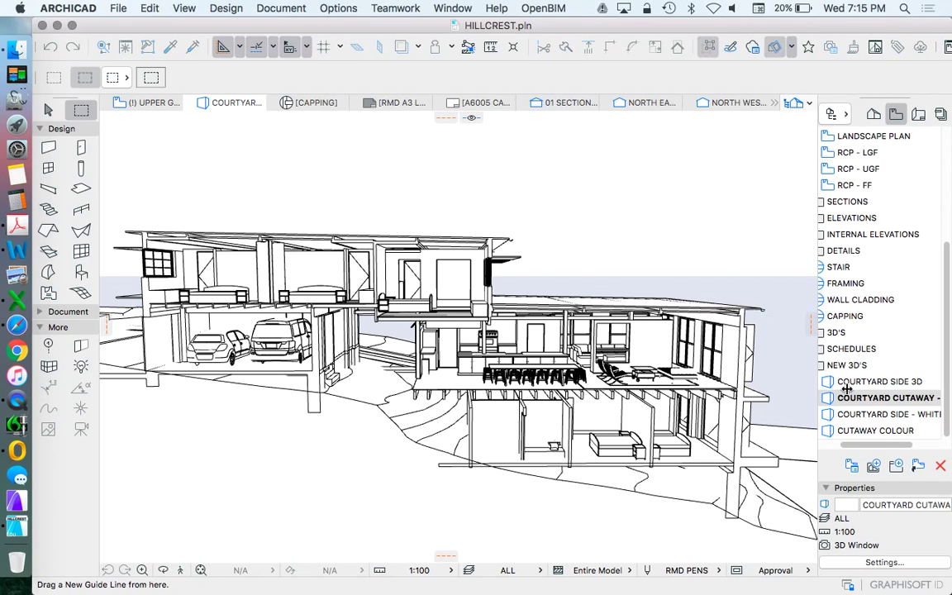
click(885, 414)
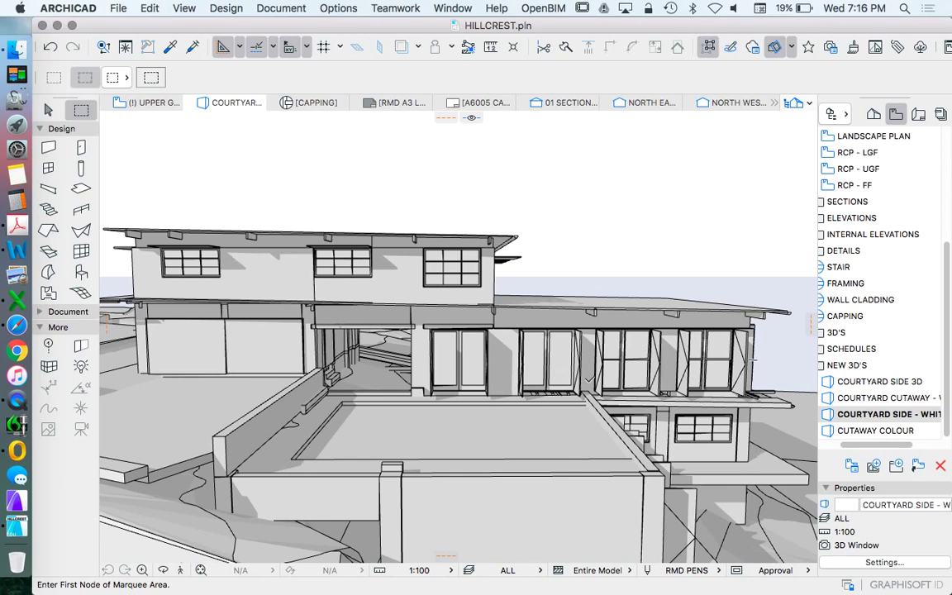
click(175, 9)
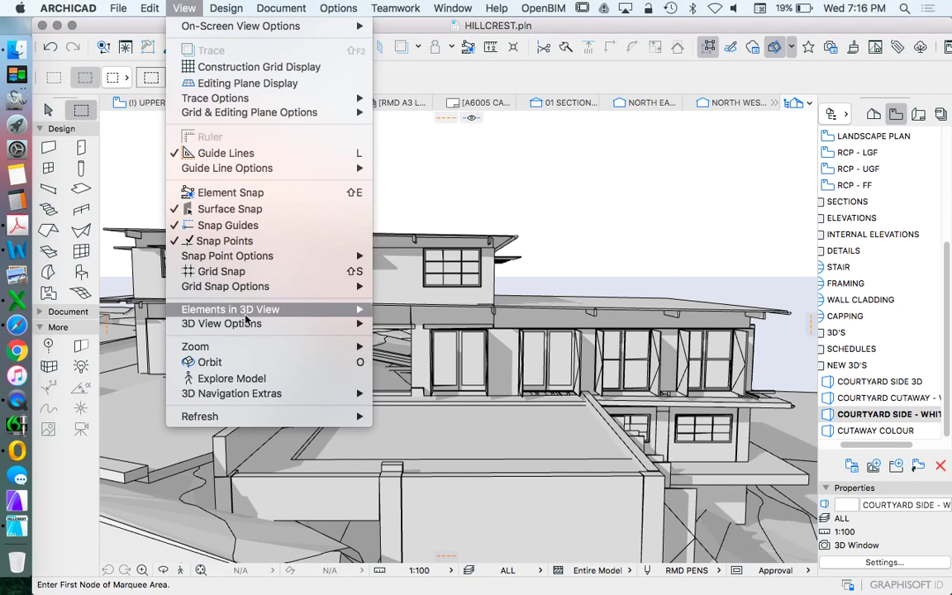
mouse_move(248, 323)
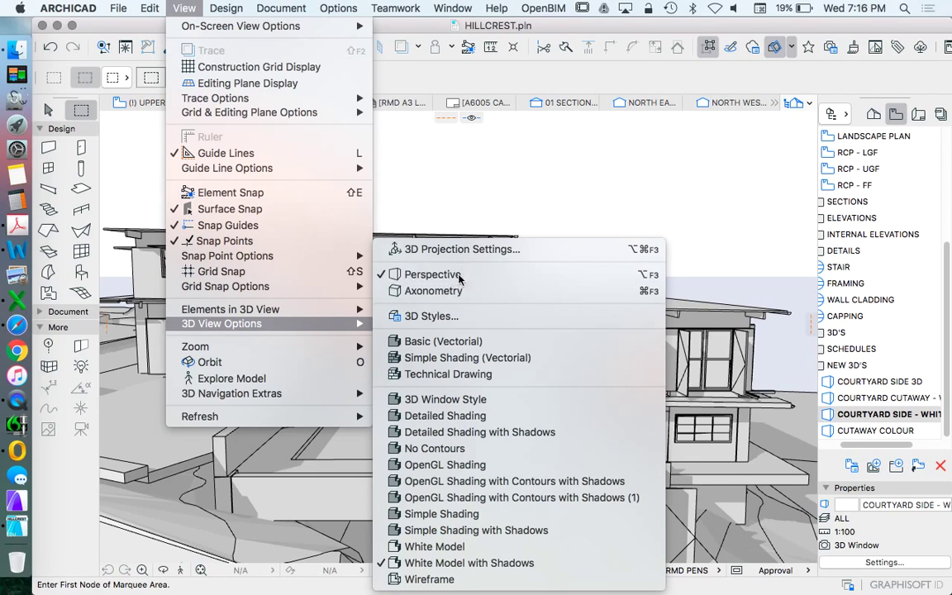
click(423, 316)
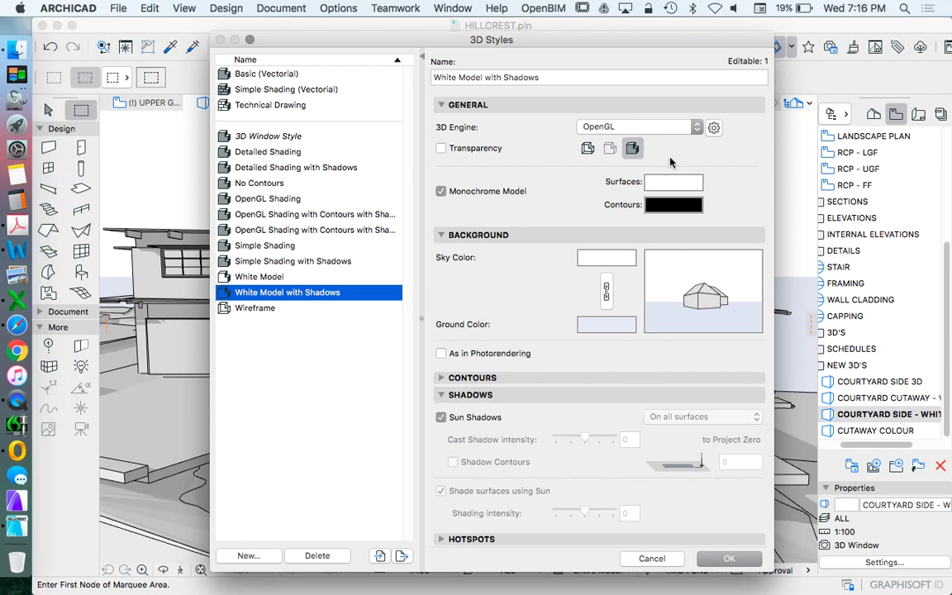
click(731, 559)
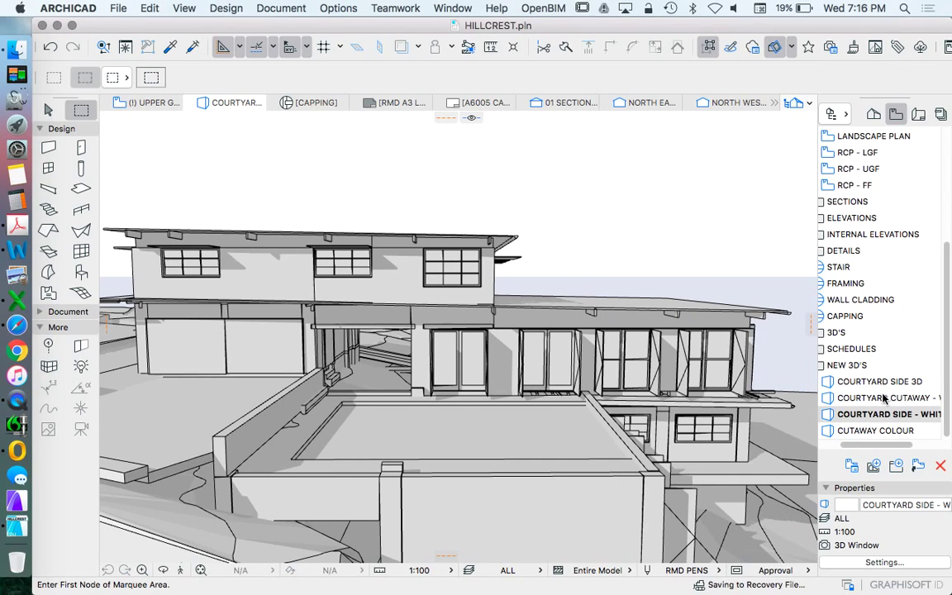
mouse_move(884, 446)
mouse_down()
mouse_move(904, 446)
mouse_move(882, 446)
mouse_up()
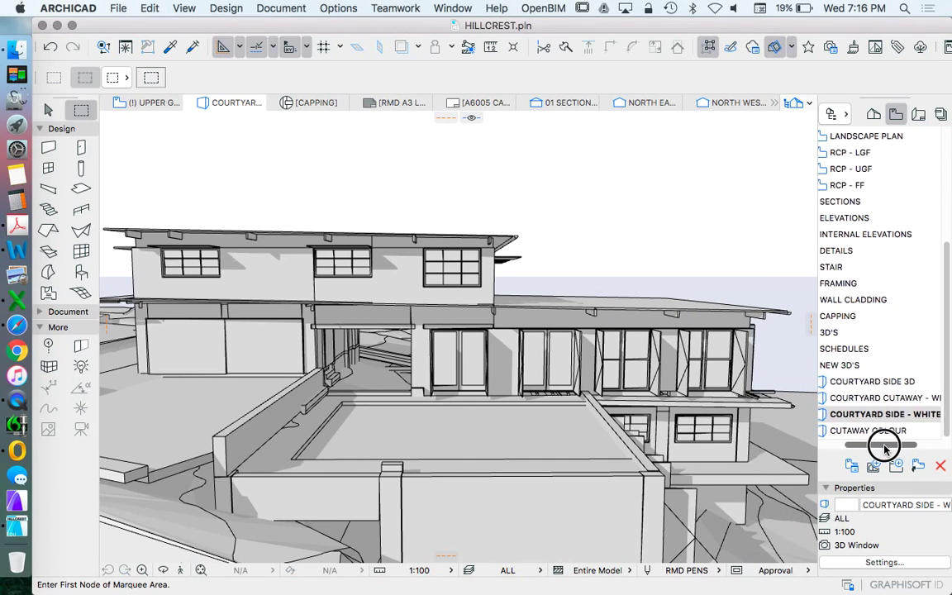
click(874, 400)
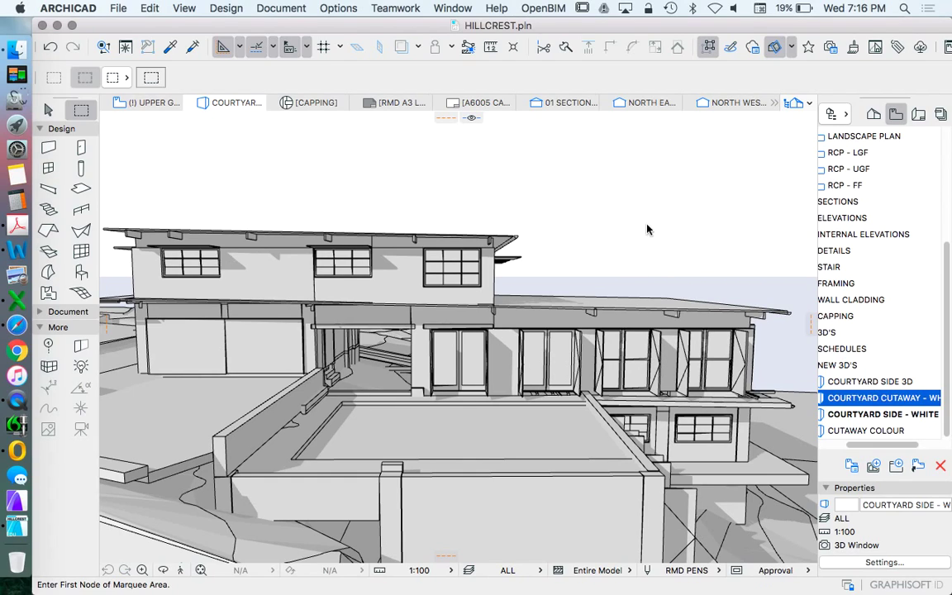
- Open the courtyard cutaway saved view from the NEW 3D'S folder
shift+click(870, 433)
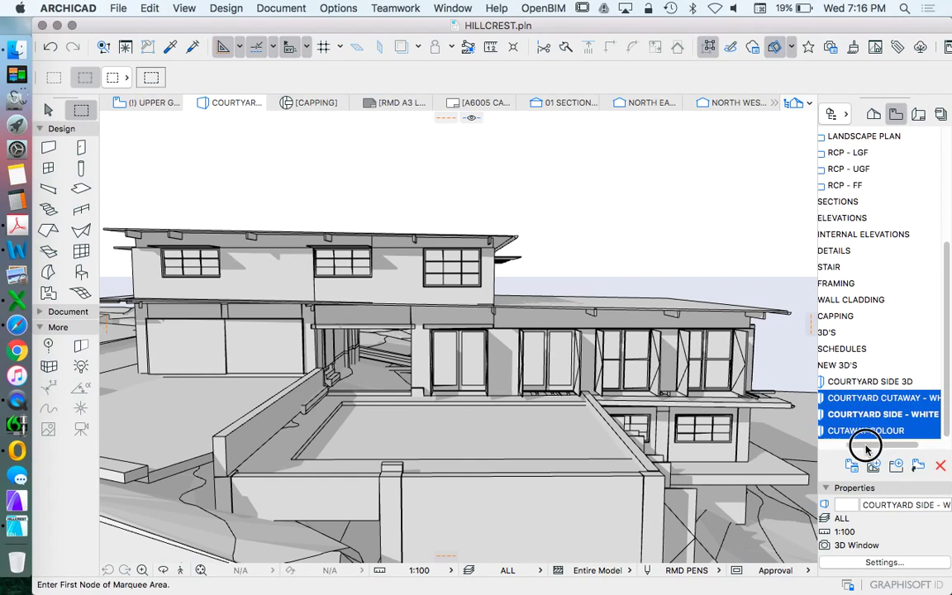
click(879, 366)
click(880, 398)
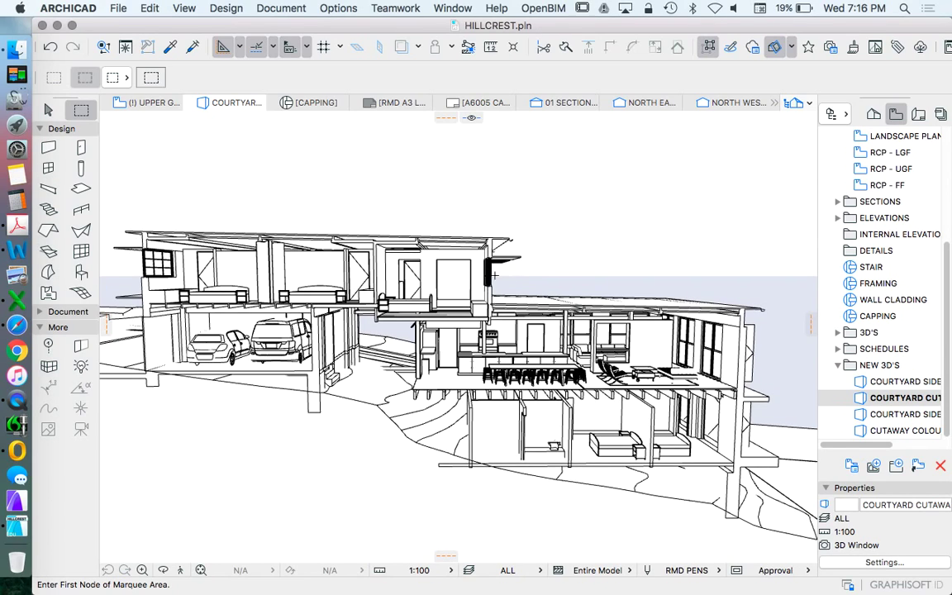
- Set the 3D style's engine to Vectorial Engine and apply it
click(185, 7)
mouse_move(240, 326)
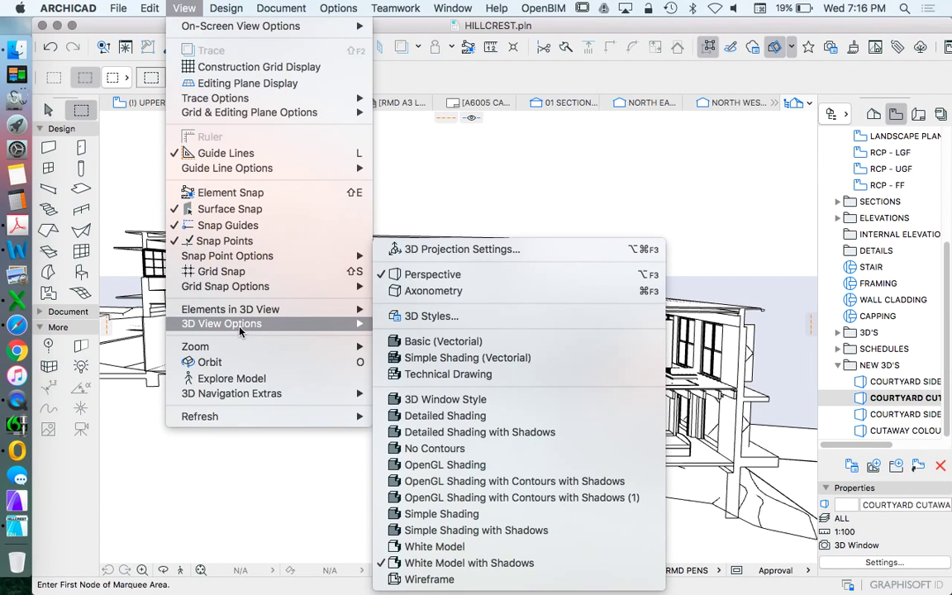
click(405, 316)
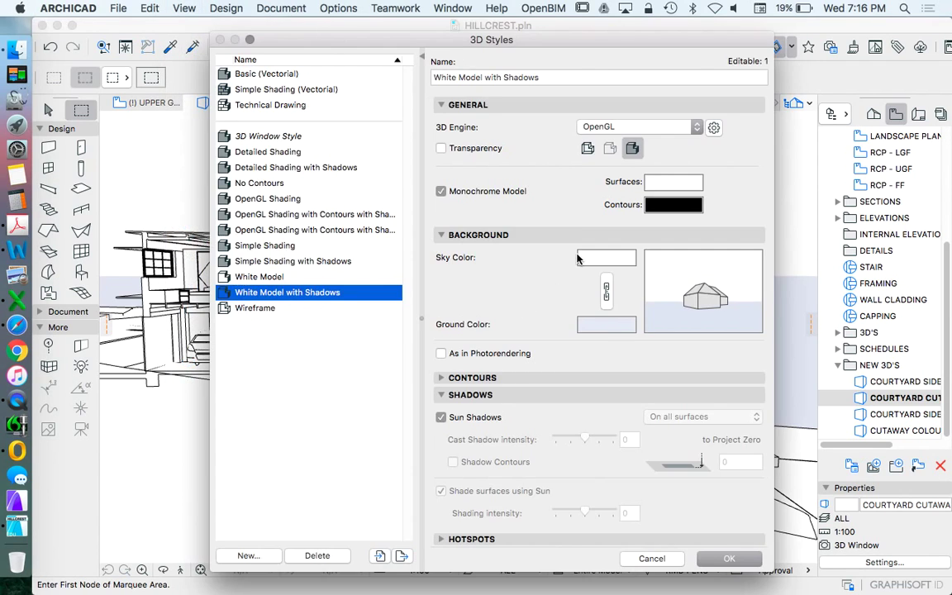
click(620, 126)
click(624, 113)
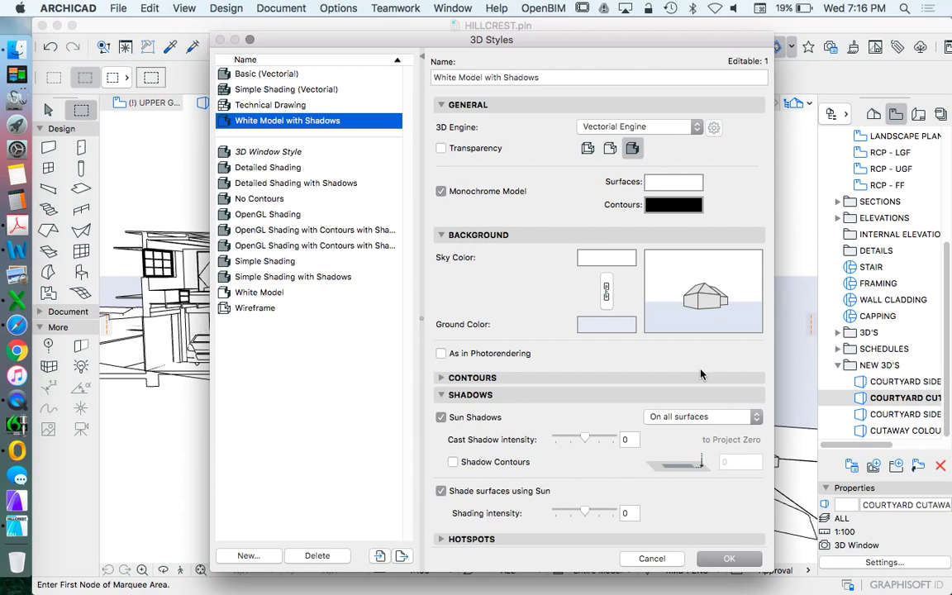
key(Return)
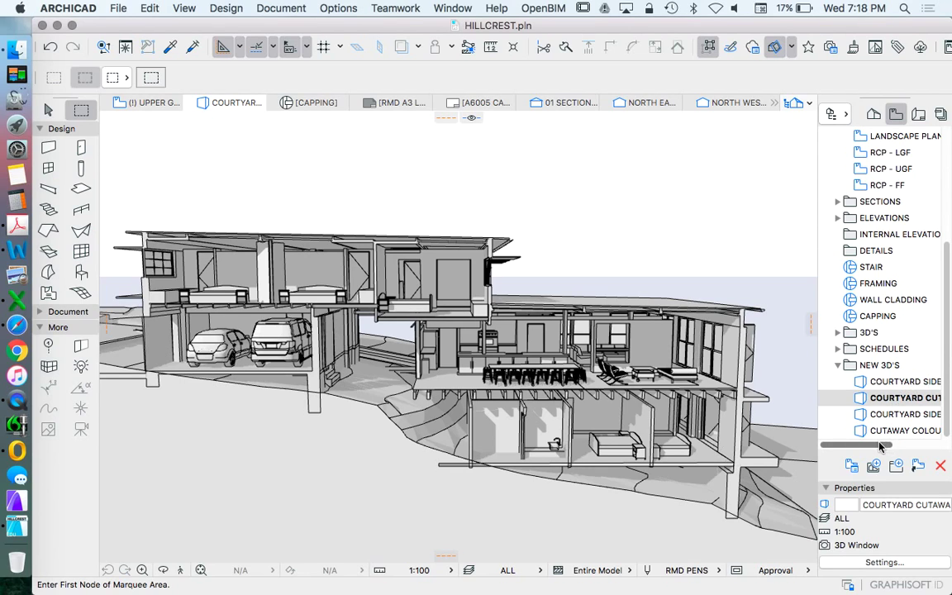
- Update the COURTYARD CUTAWAY - WHITE view settings with the current window's settings
mouse_move(880, 446)
mouse_down()
mouse_move(937, 442)
mouse_move(876, 444)
mouse_up()
right_click(895, 400)
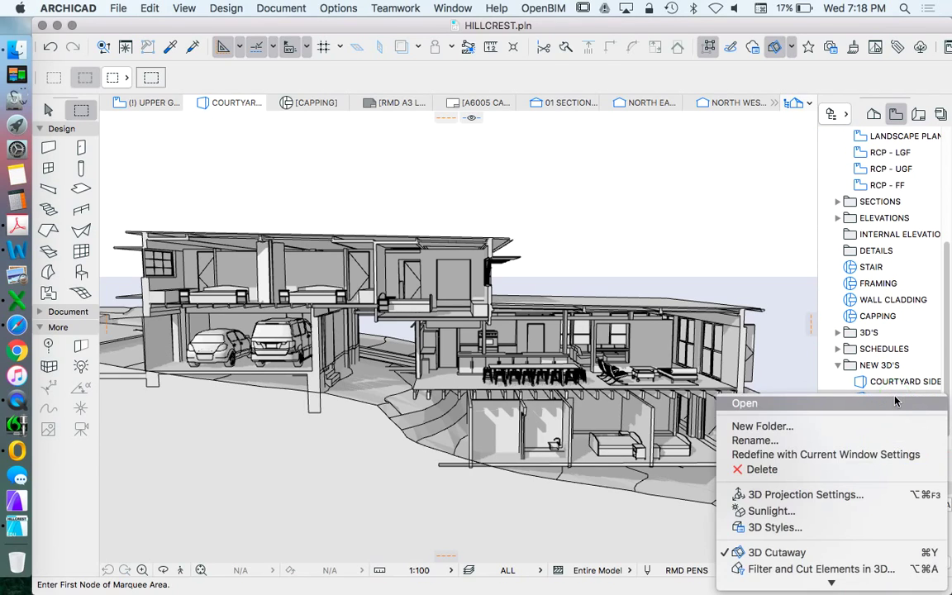
click(862, 585)
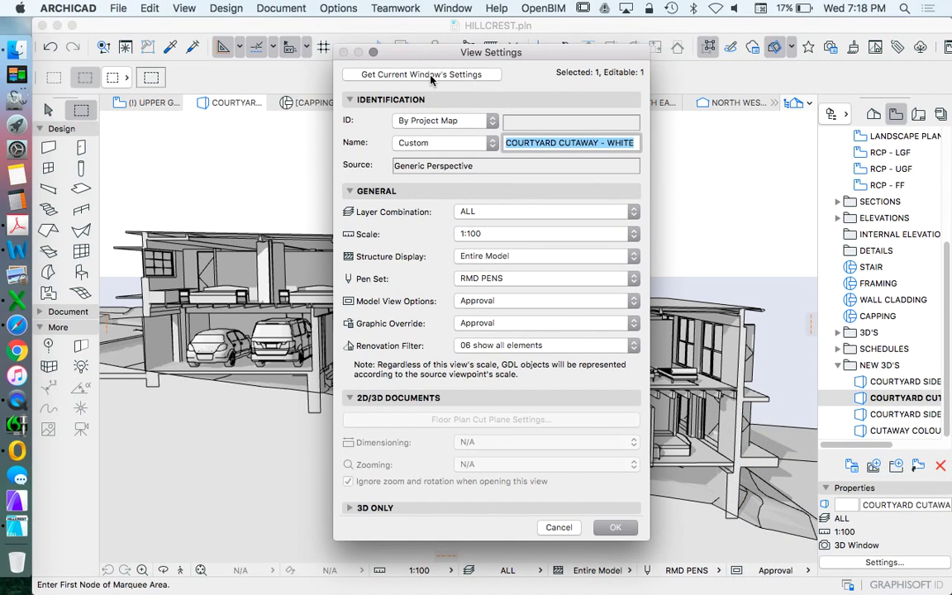
click(615, 527)
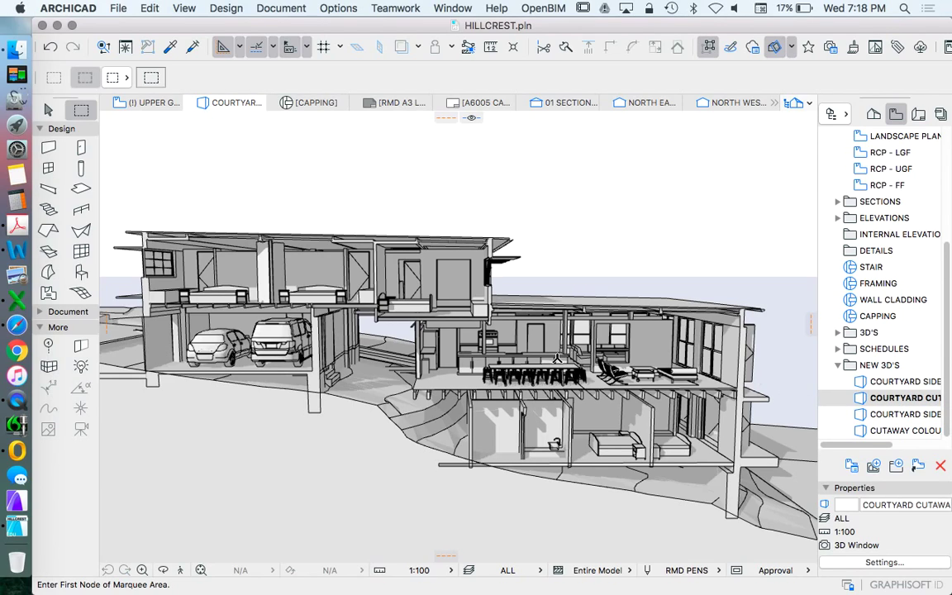
- Orbit the cutaway house model to a new viewpoint
click(165, 572)
drag(302, 403, 363, 385)
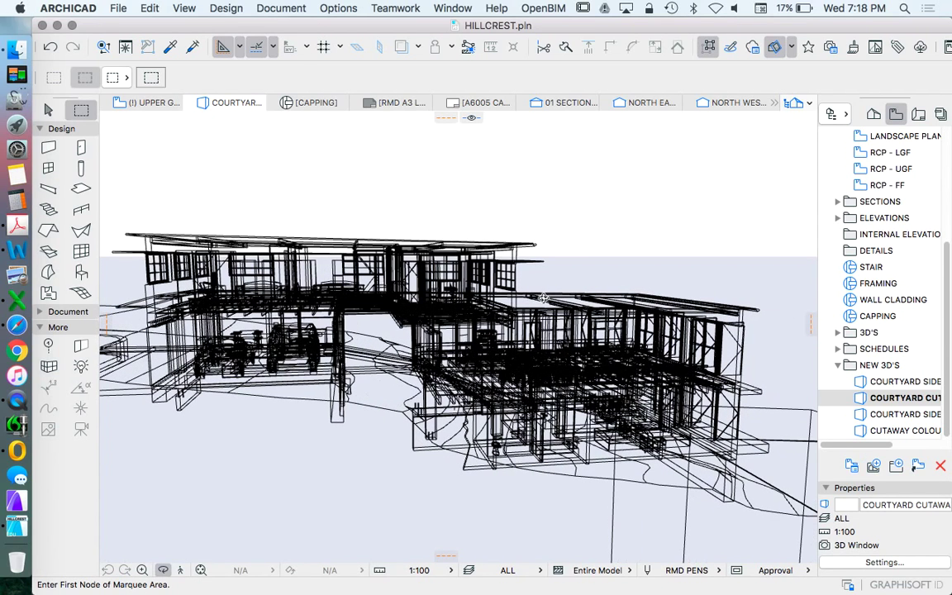